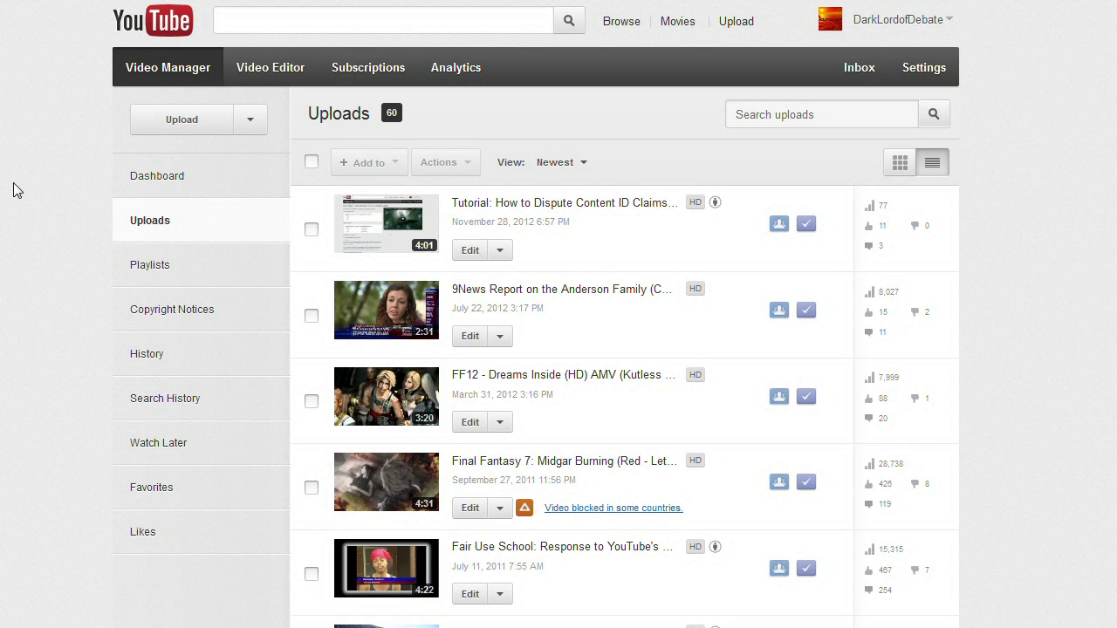
Open the Copyright Notices list from the Video Manager sidebar.
left_click(184, 318)
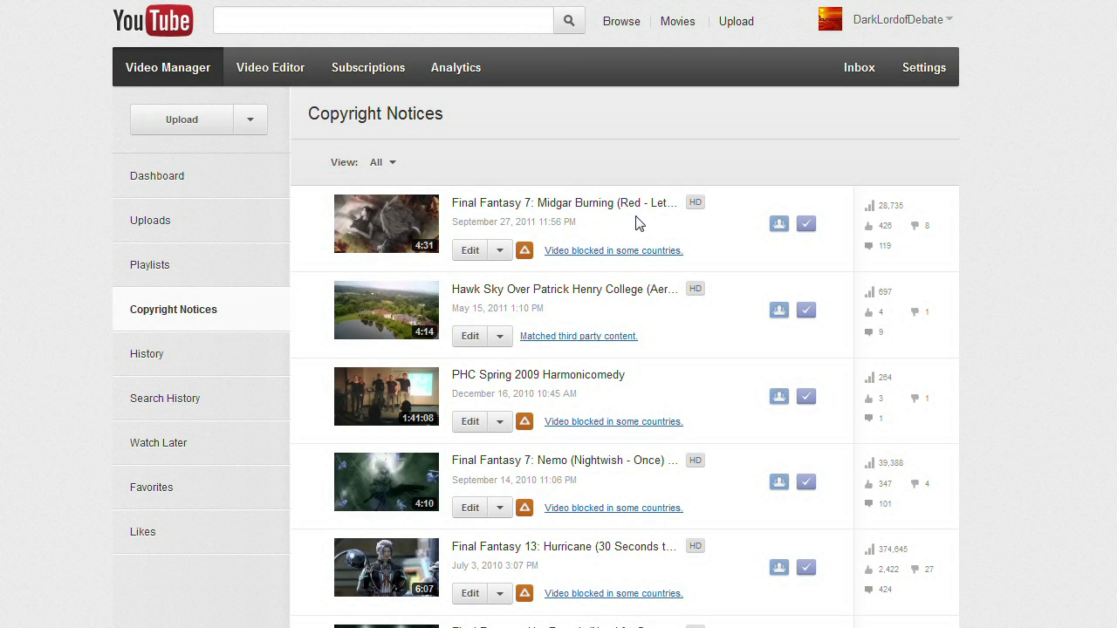
Open the Nemo video's 'blocked in some countries' notice and choose to appeal the reinstated claim.
scroll(636, 221, "down", 3)
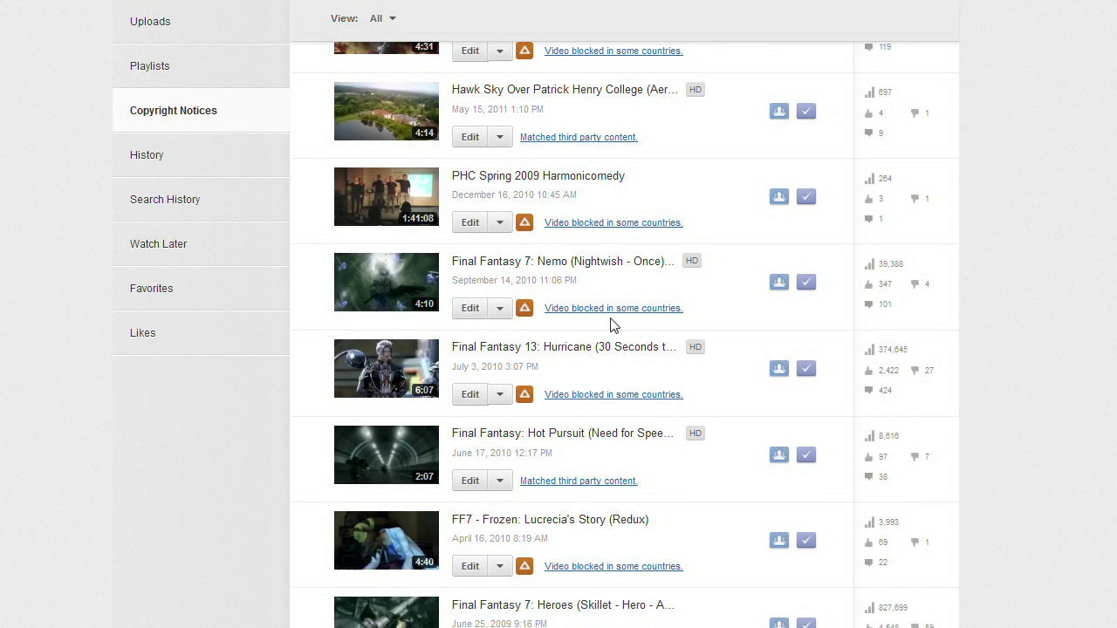
left_click(611, 317)
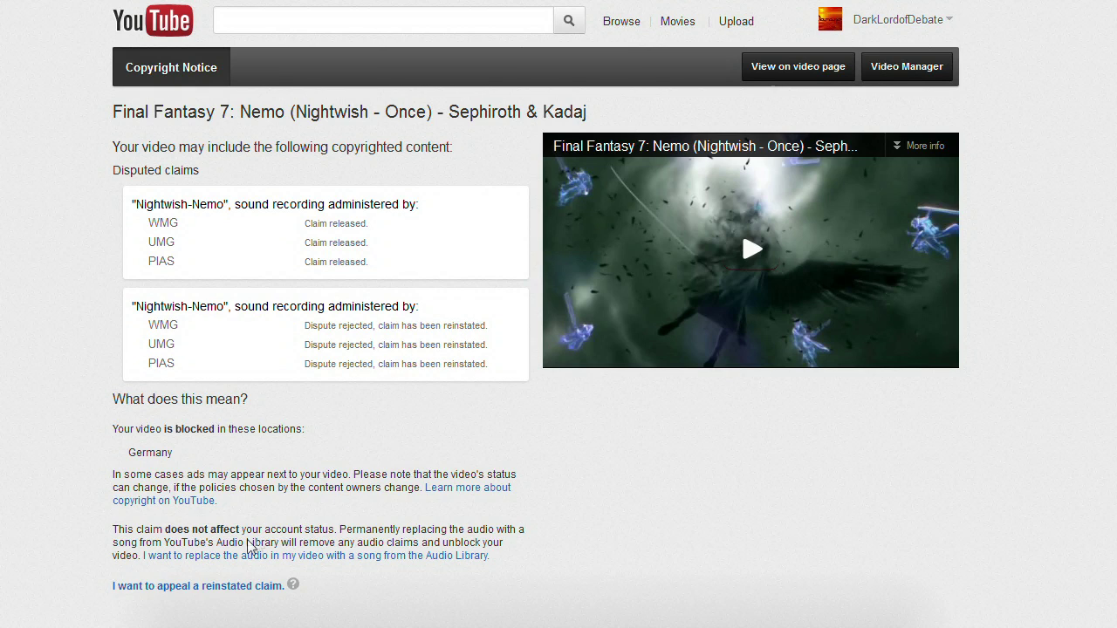
left_click(218, 593)
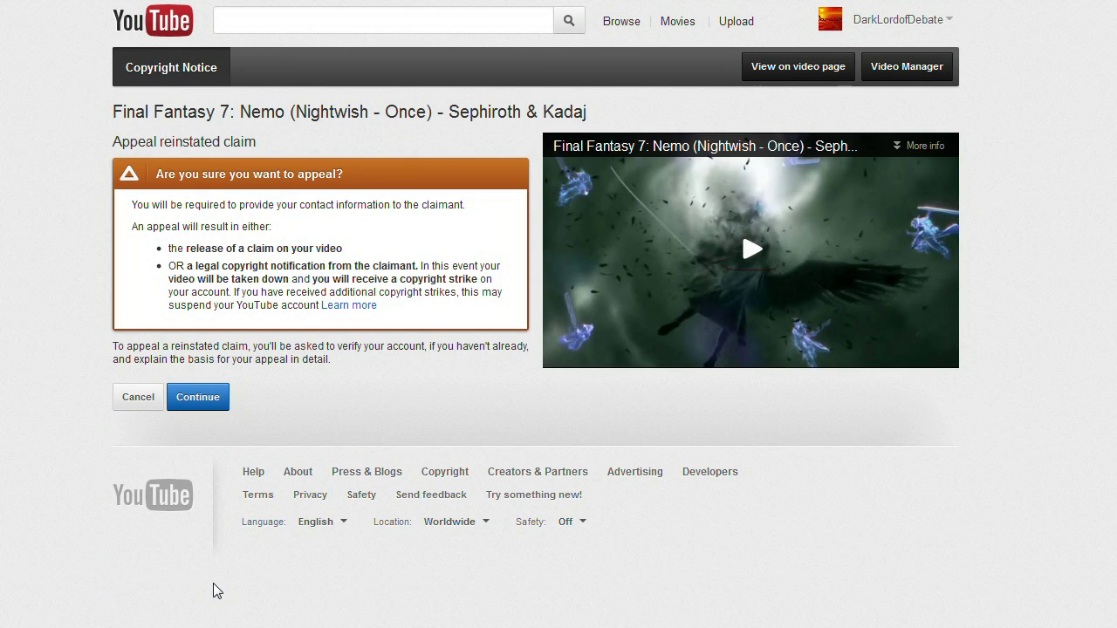
Confirm going ahead with appealing the reinstated Nemo claim.
left_click(209, 402)
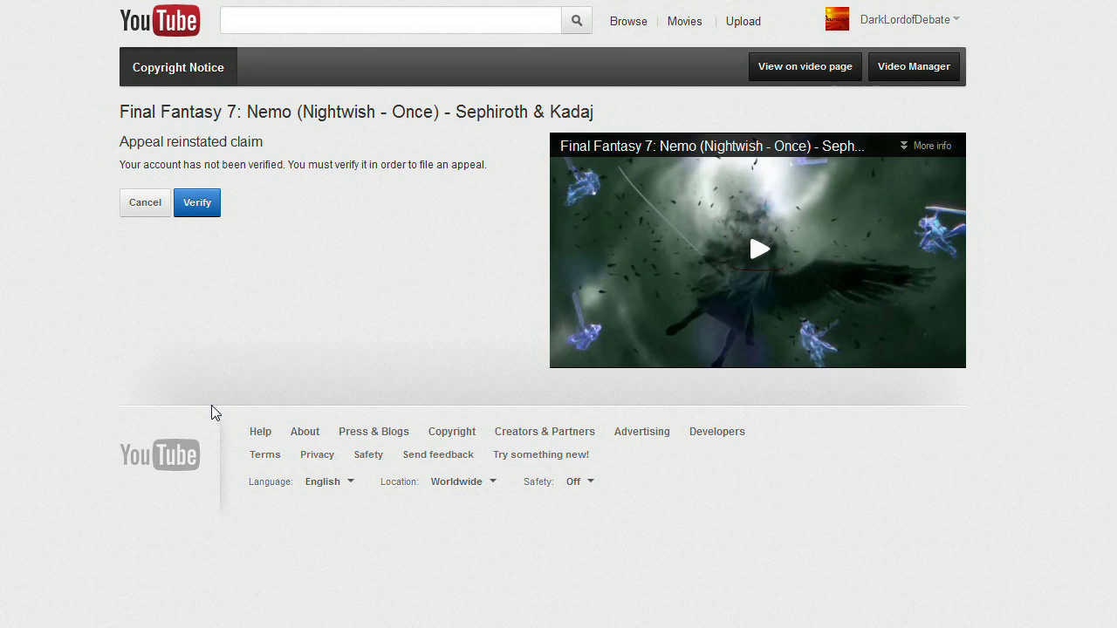
Start account verification, keep United States, and enter the mobile number to get a code.
left_click(200, 216)
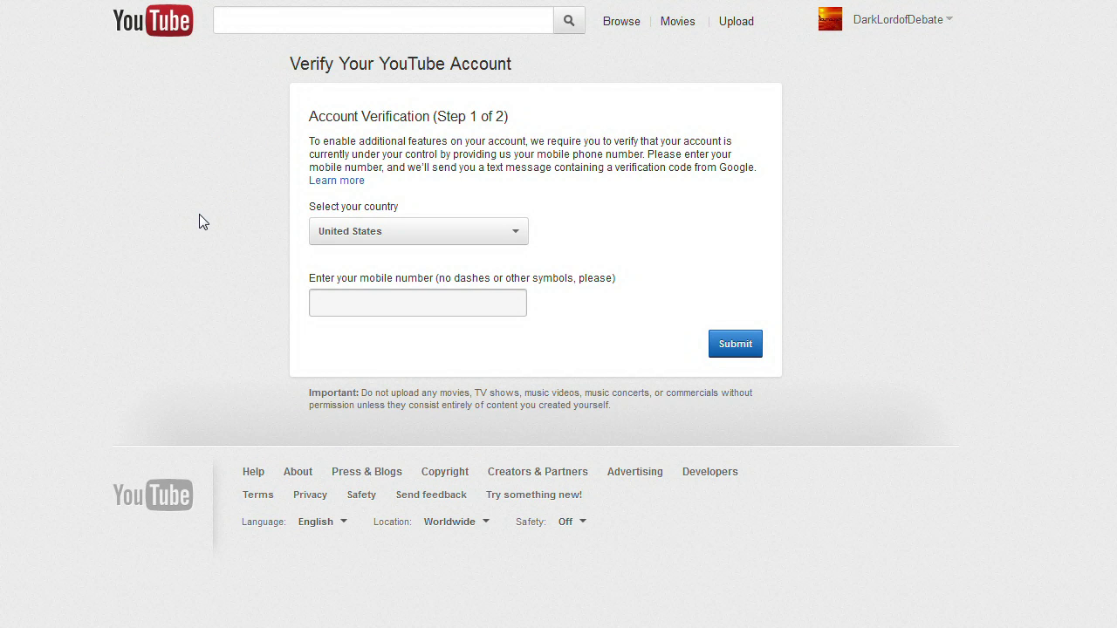
left_click(486, 236)
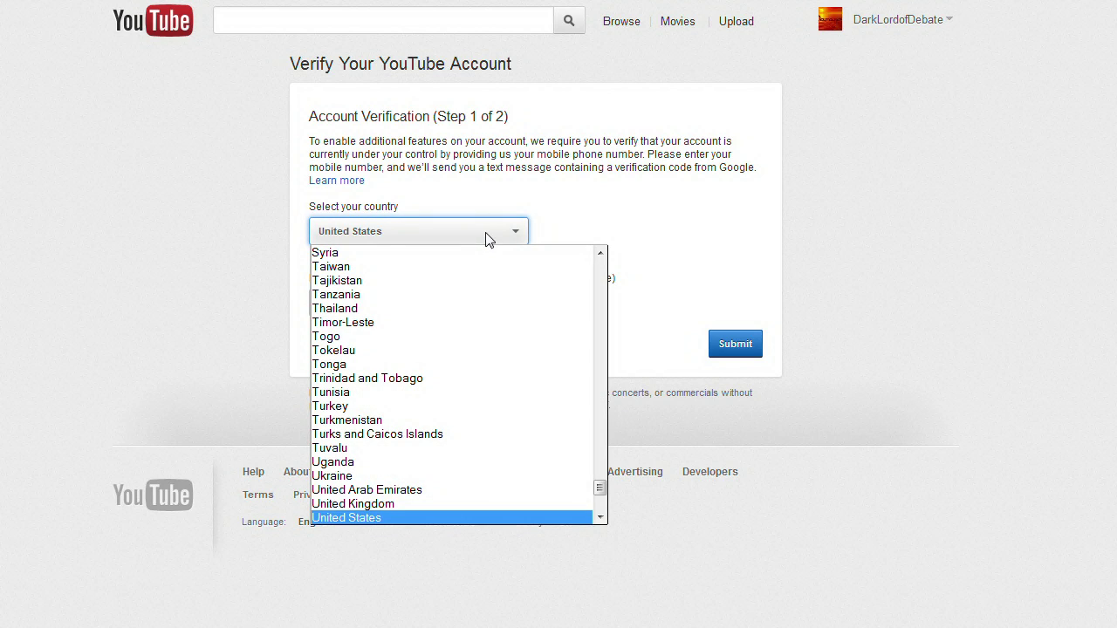
key("Page_Up")
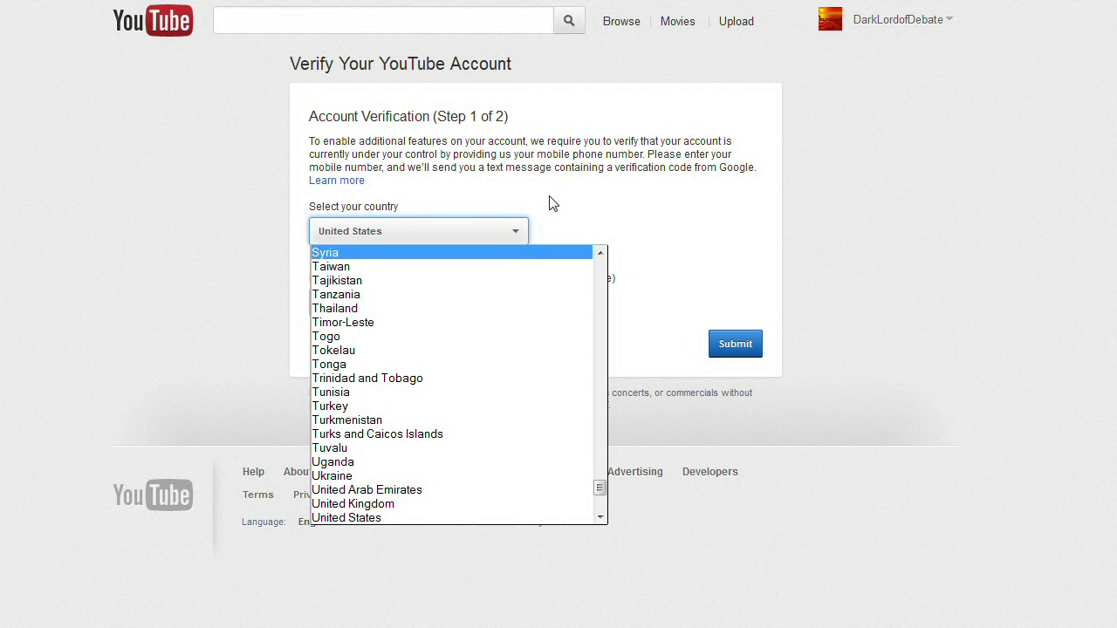
key("Escape")
left_click(478, 316)
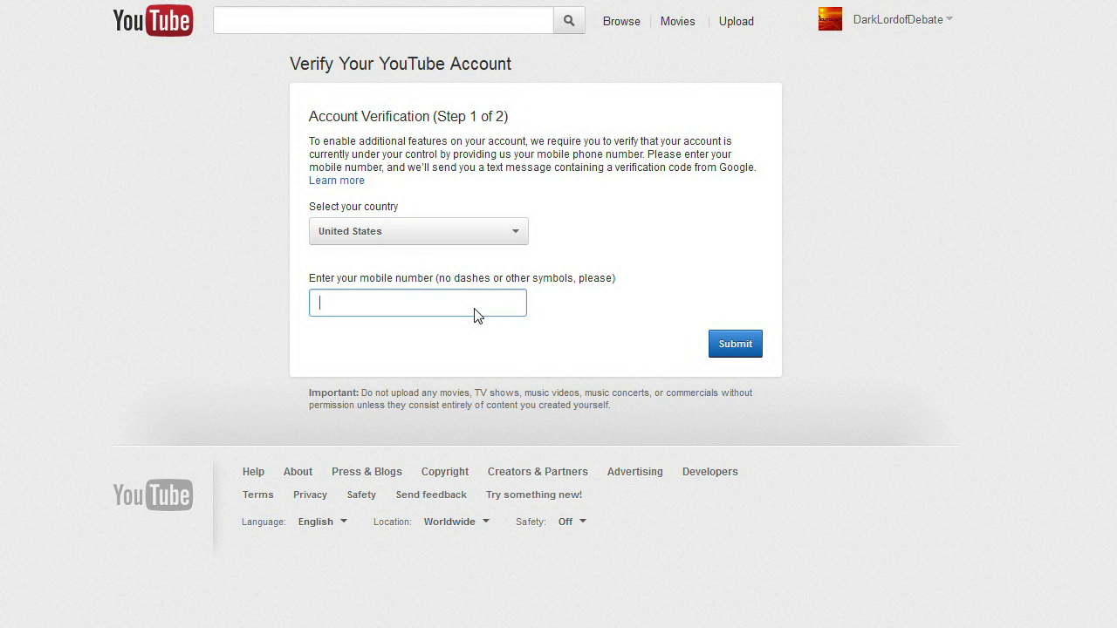
left_click(731, 346)
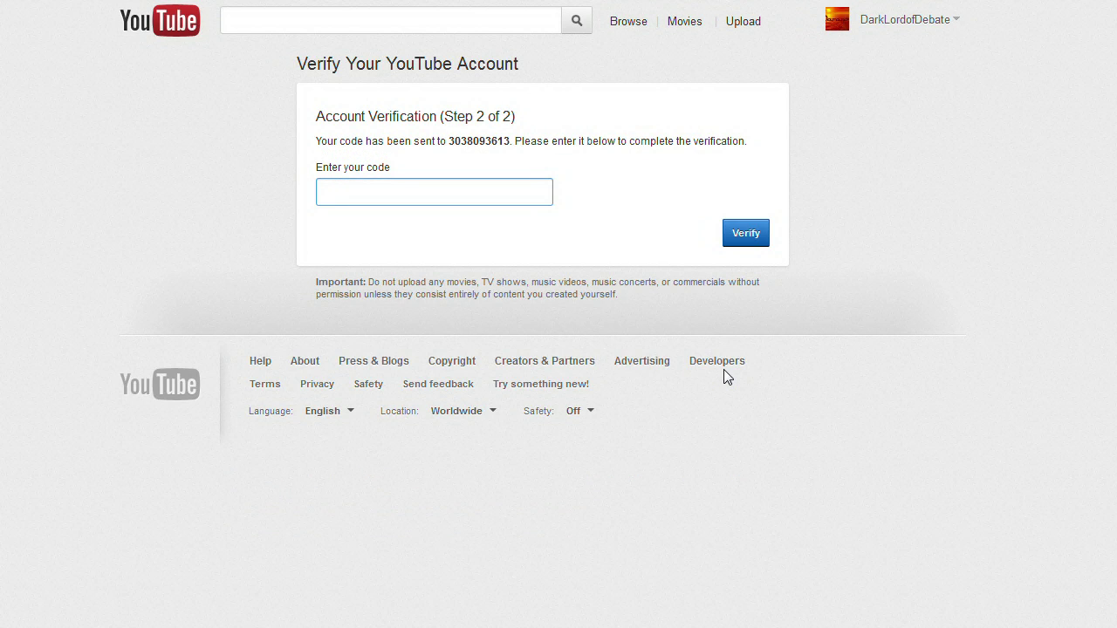
Enter the texted verification code to verify the account and continue to the claims list.
left_click(746, 238)
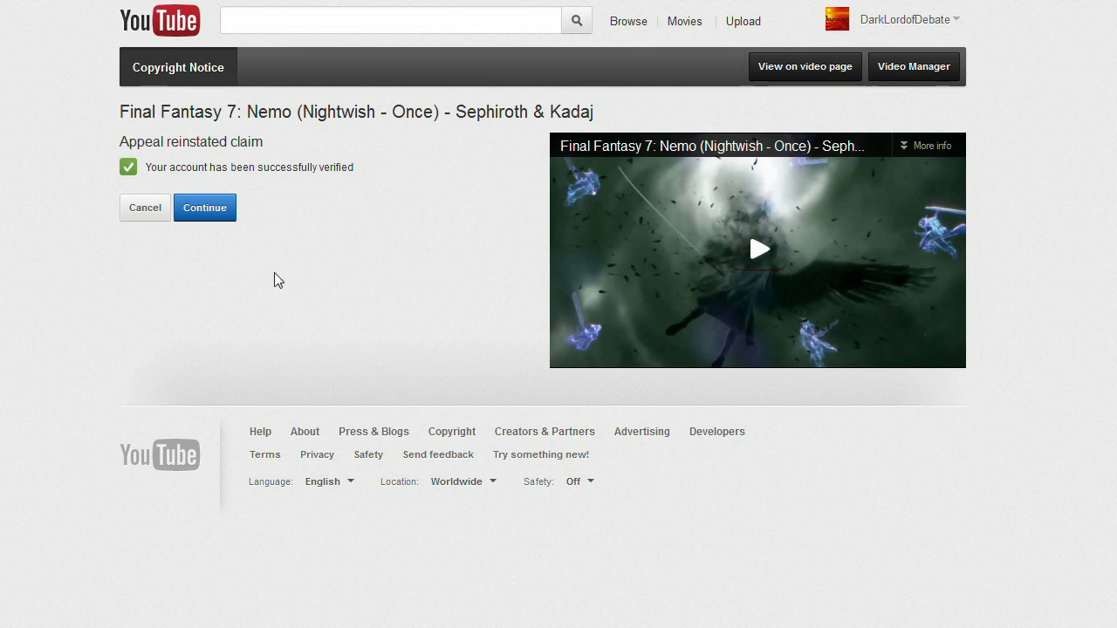
left_click(217, 218)
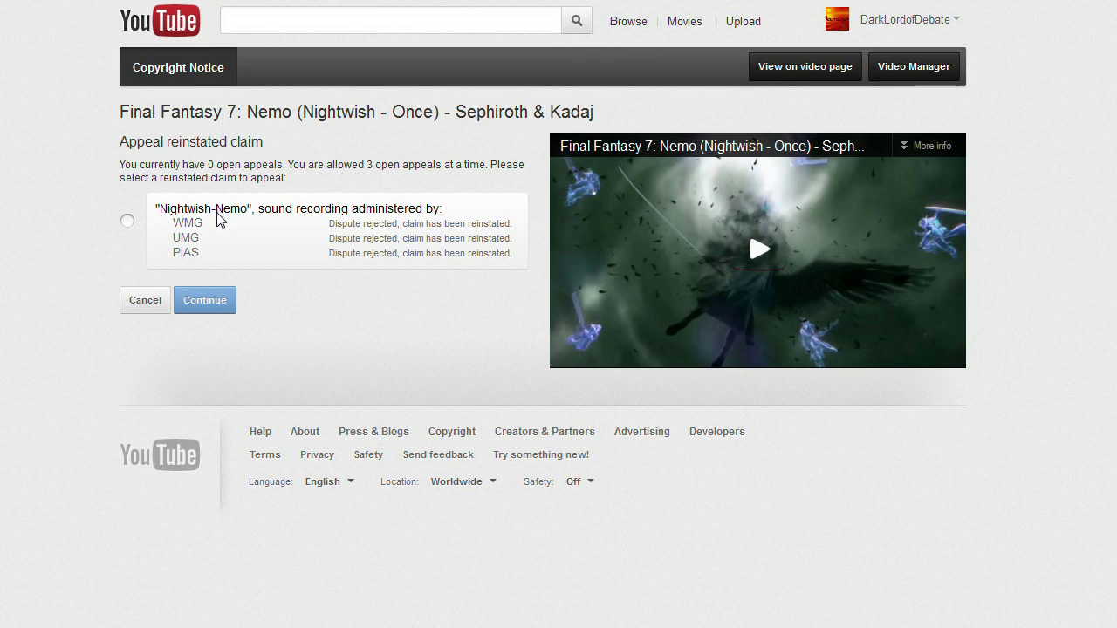
Select the Nightwish-Nemo claim to appeal and proceed to the contact information form.
left_click(126, 223)
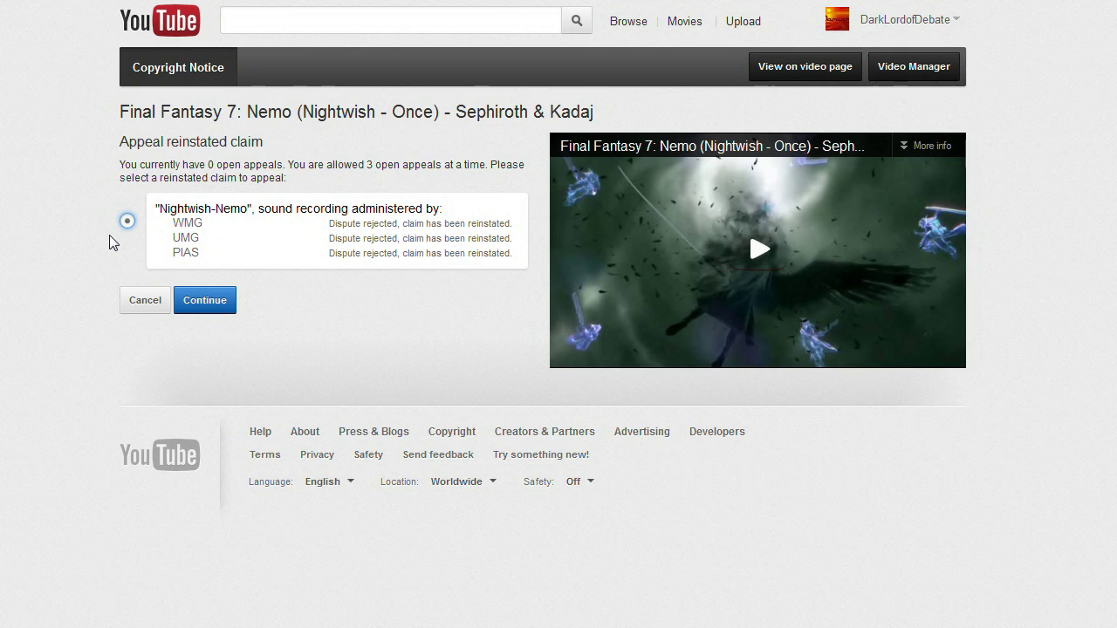
left_click(211, 311)
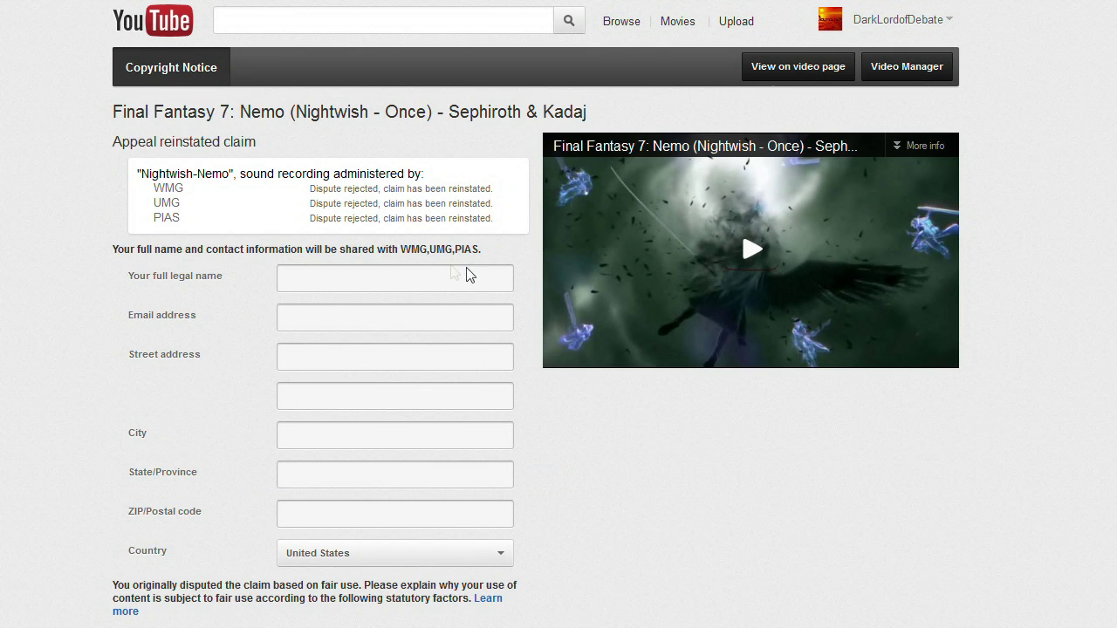
scroll(466, 274, "down", 2)
Fill in the full legal name, e-mail, street address, city, state and ZIP code.
left_click(415, 191)
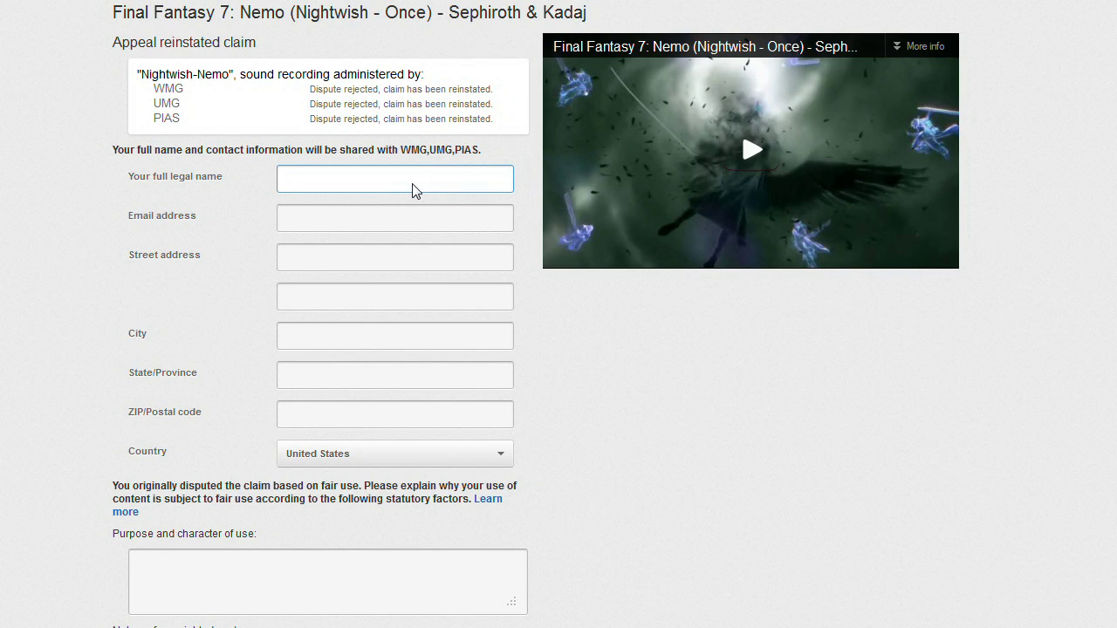
key("Tab")
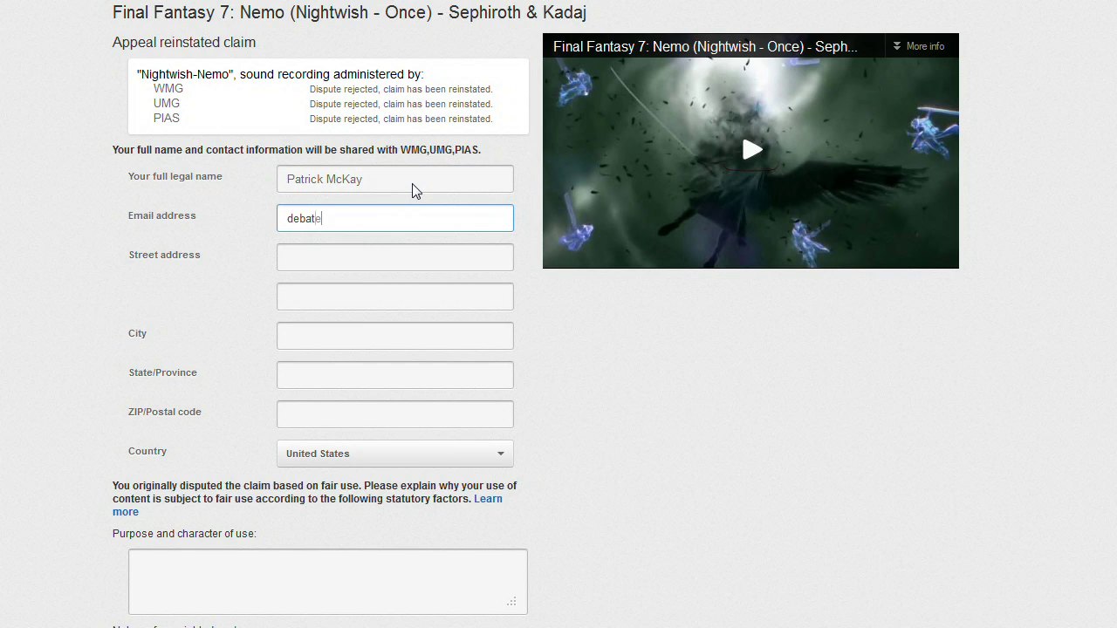
key("Tab")
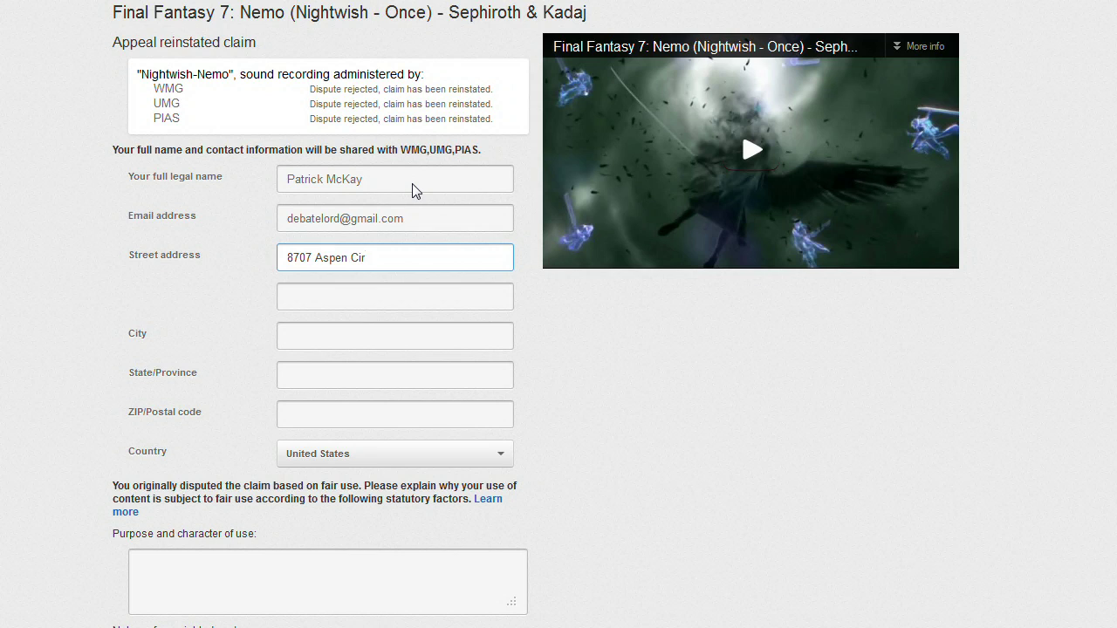
key("Tab")
key("Tab")
type("Parker")
key("Tab")
type("CO")
key("Tab")
type("80134")
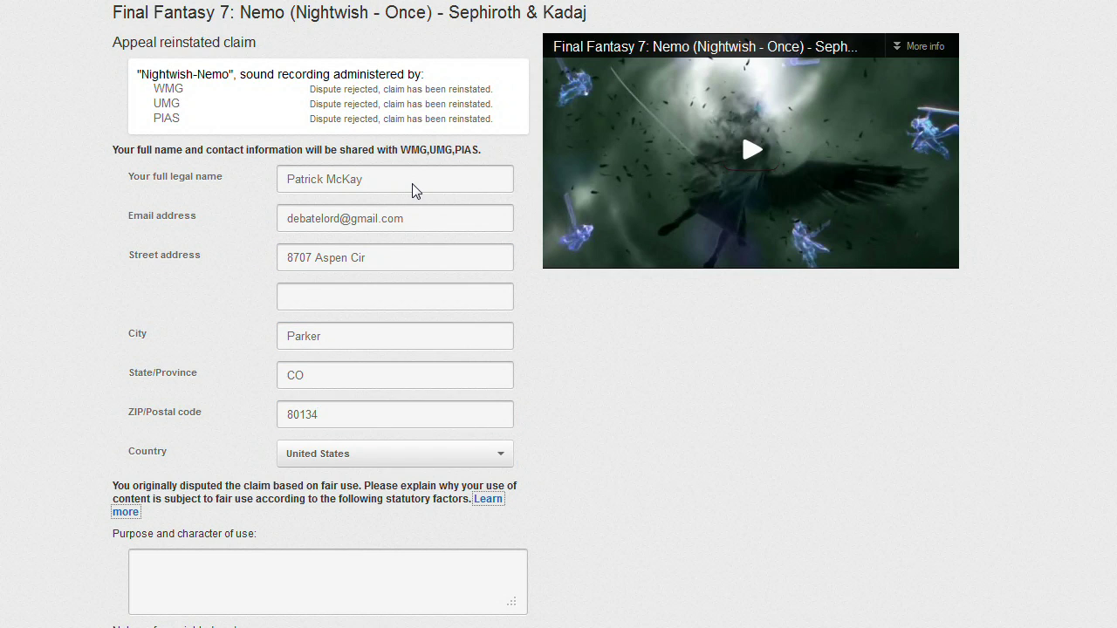
scroll(56, 197, "up", 2)
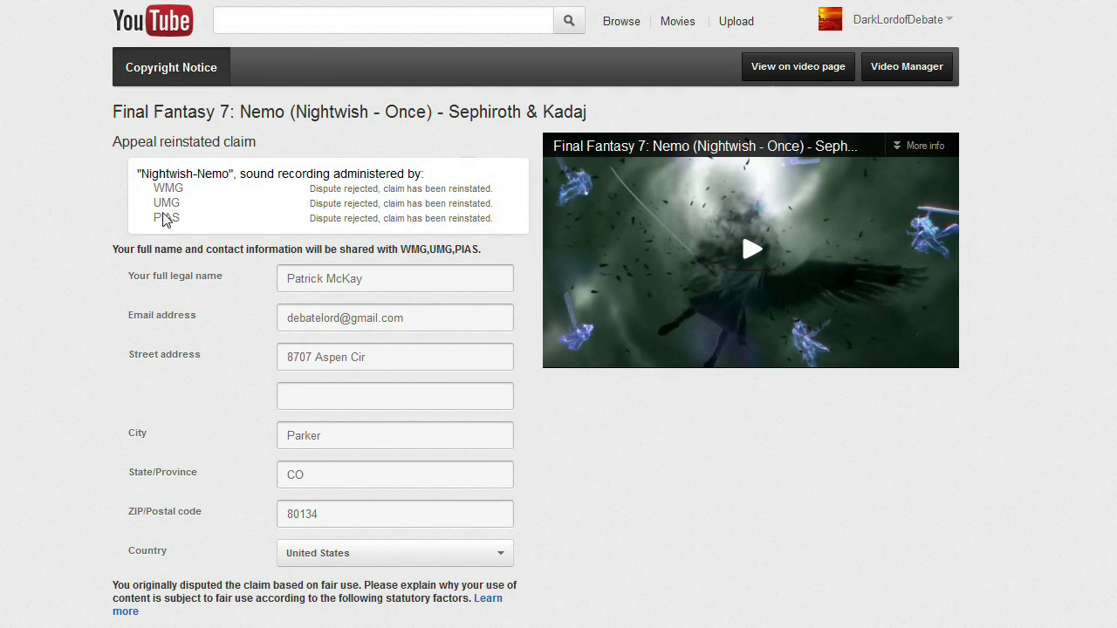
scroll(65, 147, "down", 3)
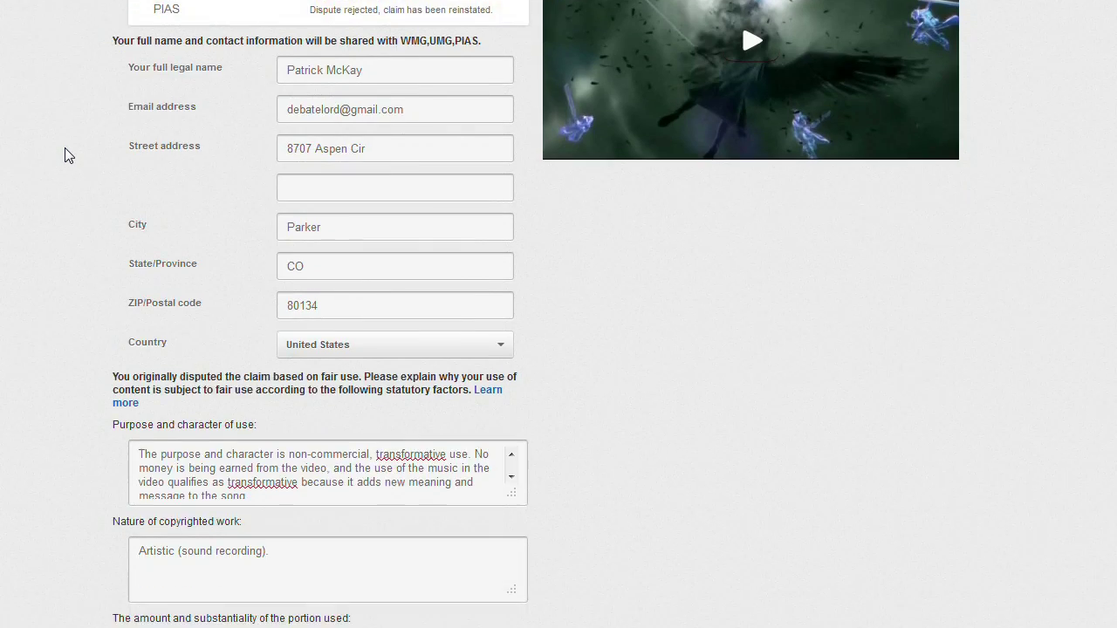
scroll(64, 148, "down", 2)
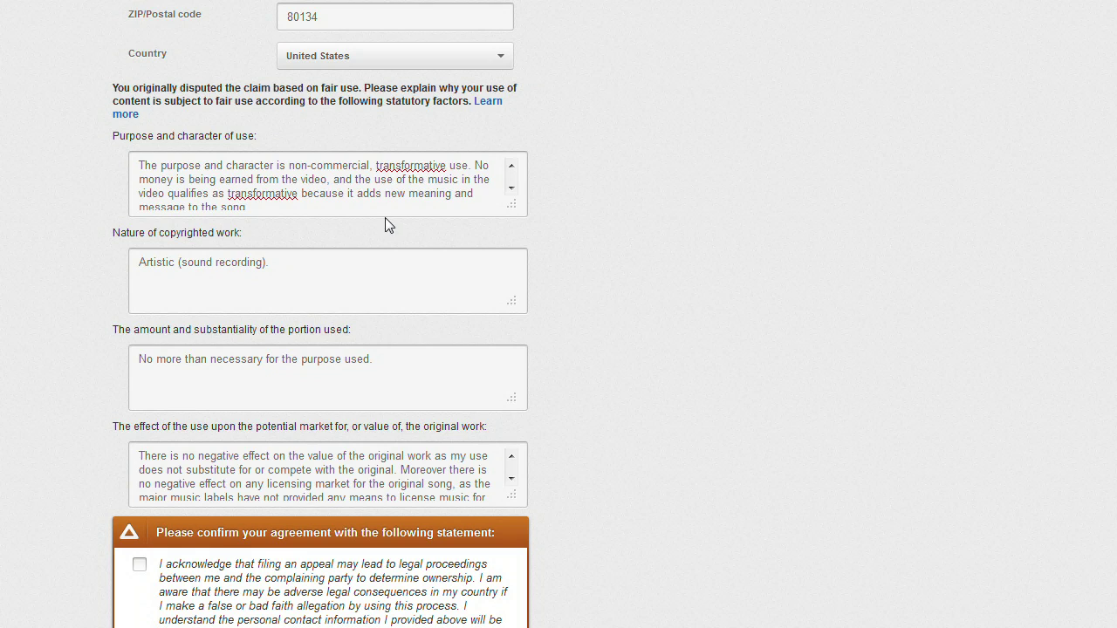
left_click(383, 210)
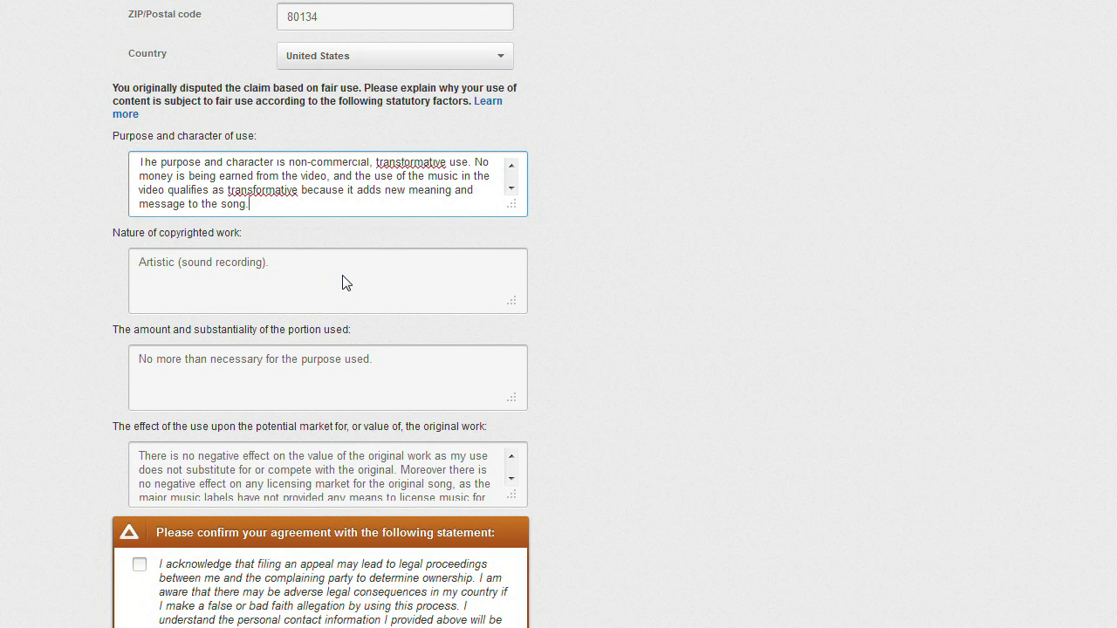
scroll(342, 282, "down", 2)
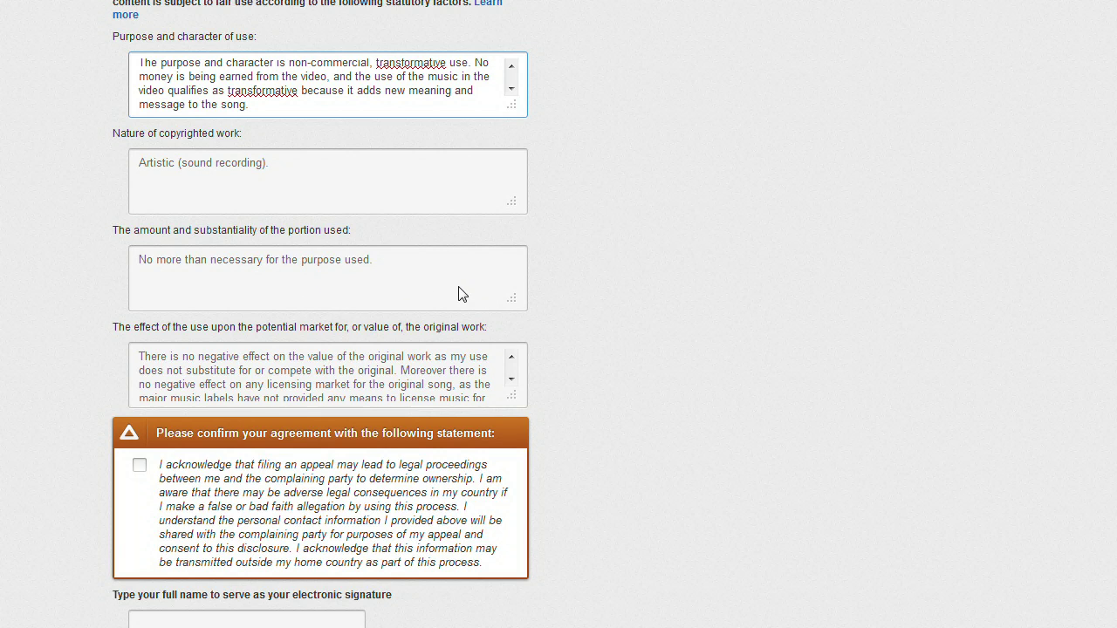
scroll(440, 287, "down", 1)
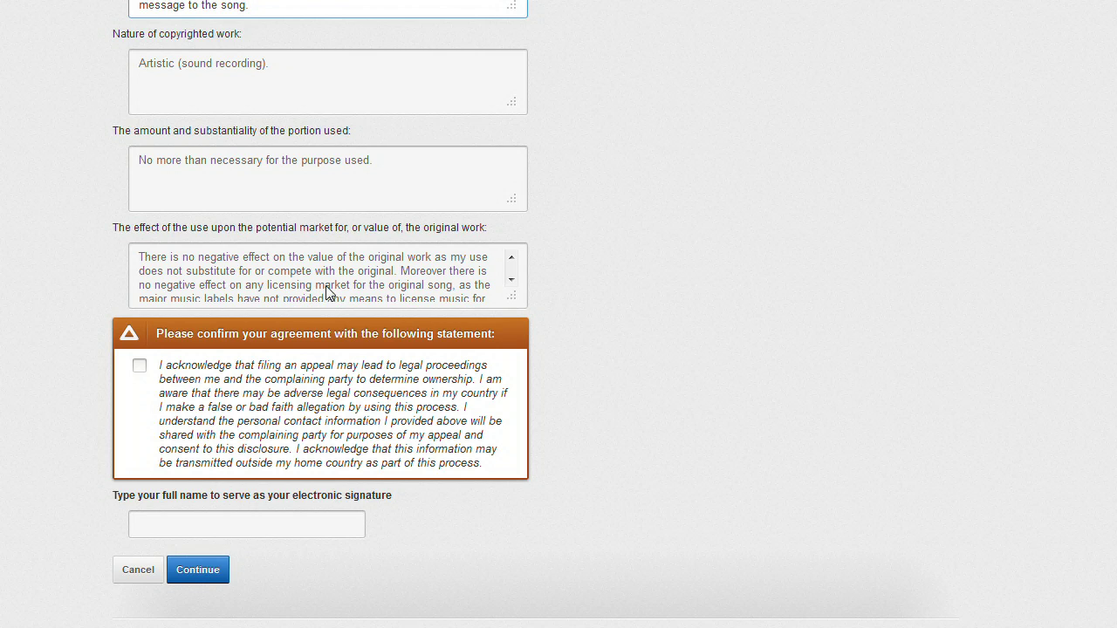
left_click(513, 282)
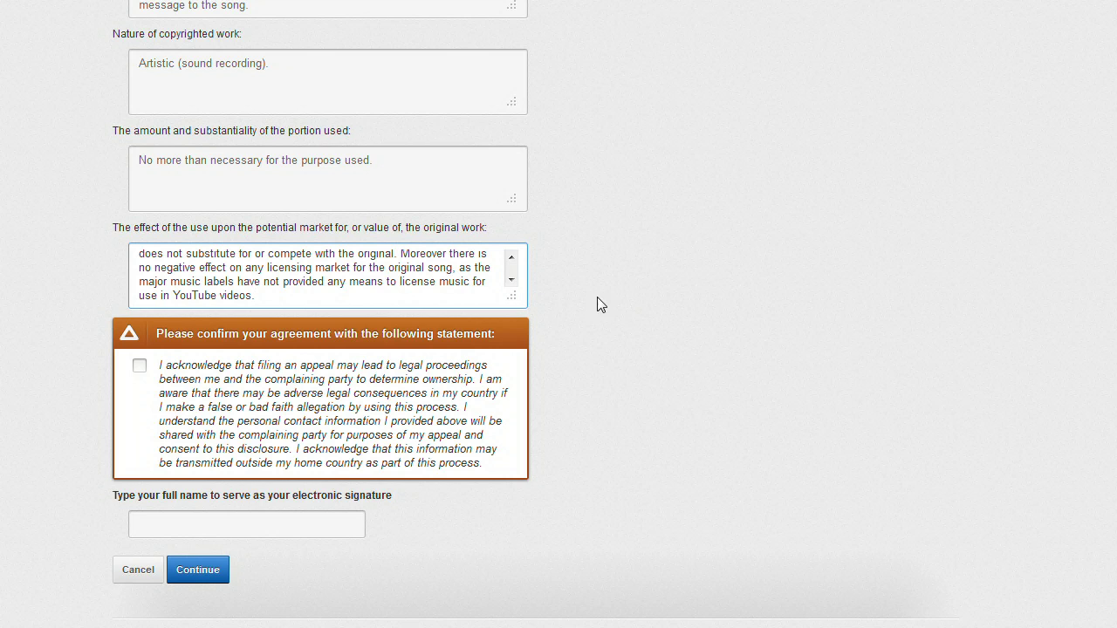
scroll(597, 297, "down", 2)
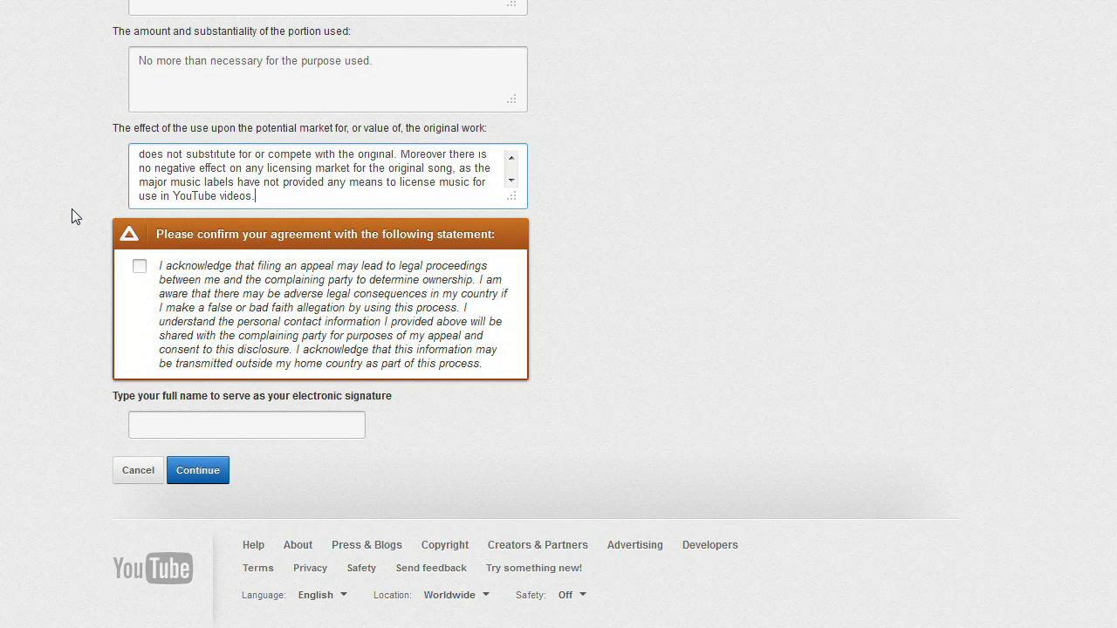
scroll(74, 217, "up", 4)
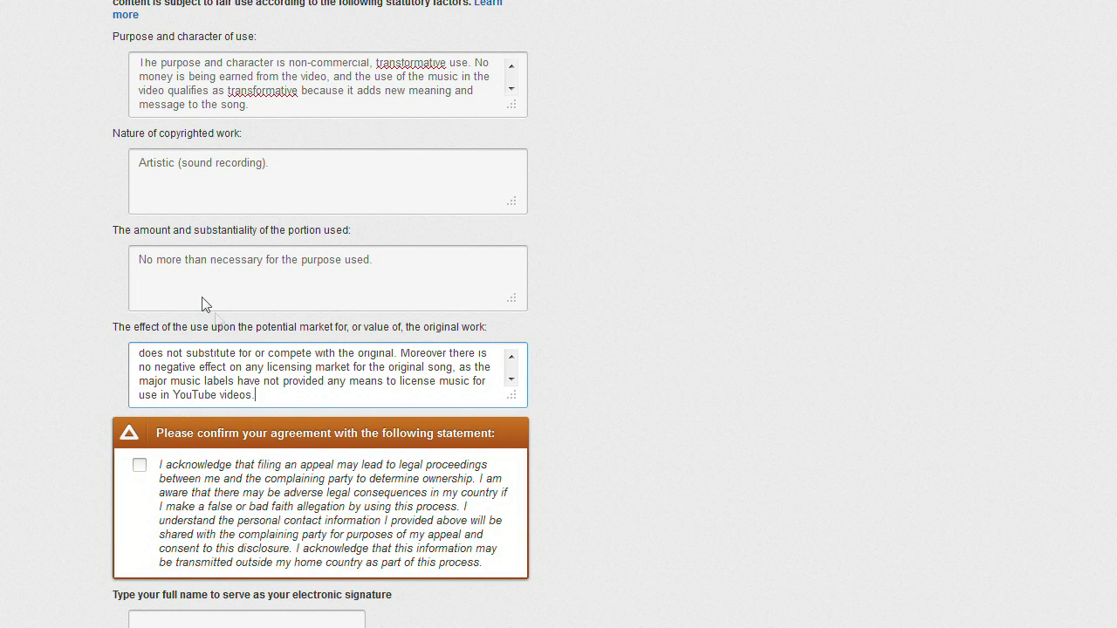
scroll(91, 220, "up", 3)
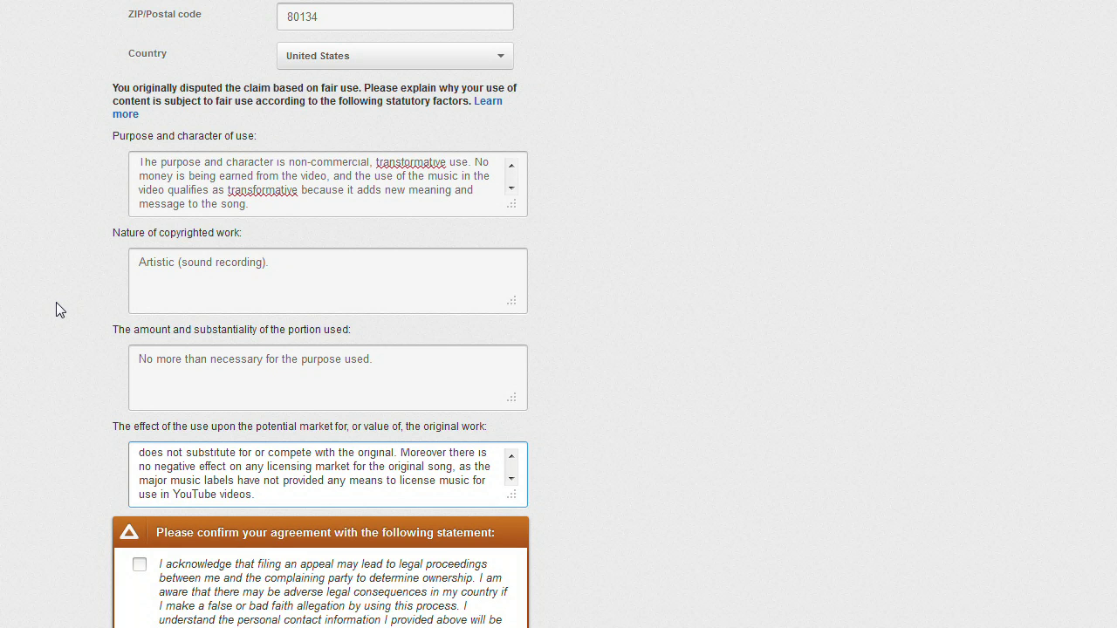
scroll(73, 222, "down", 3)
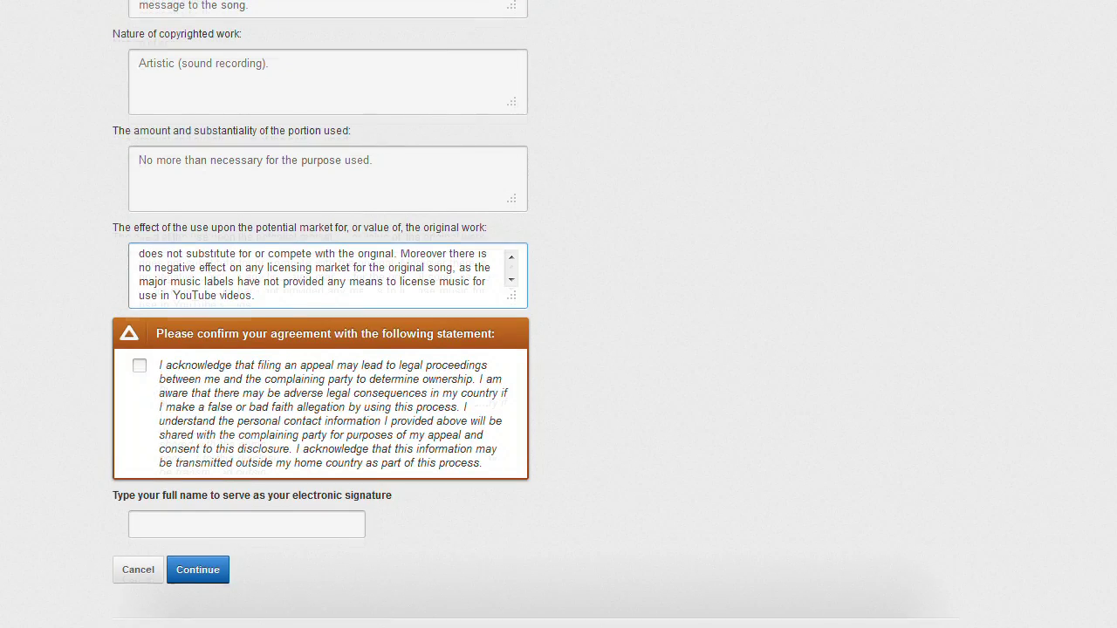
Accept the legal acknowledgement, sign with the full legal name, review and submit the appeal.
left_click(140, 366)
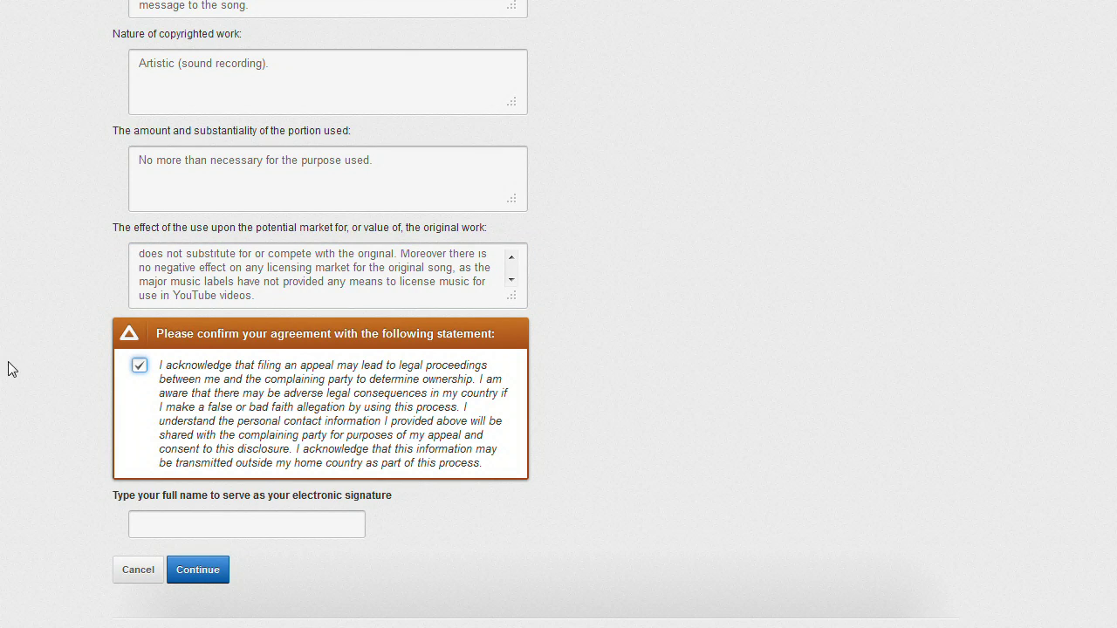
left_click(254, 527)
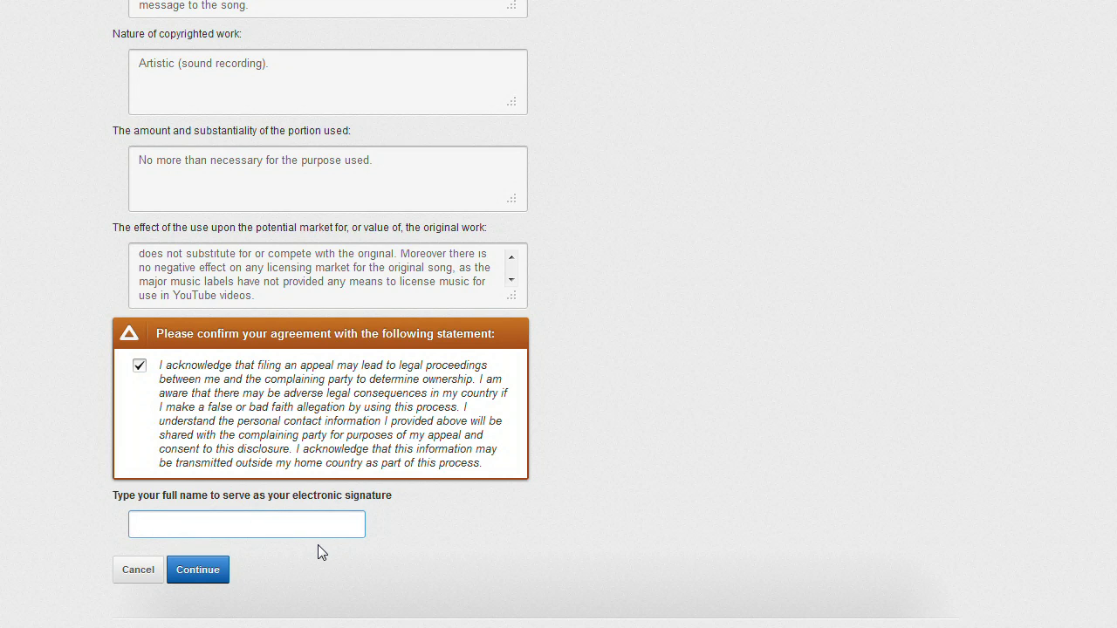
left_click(214, 576)
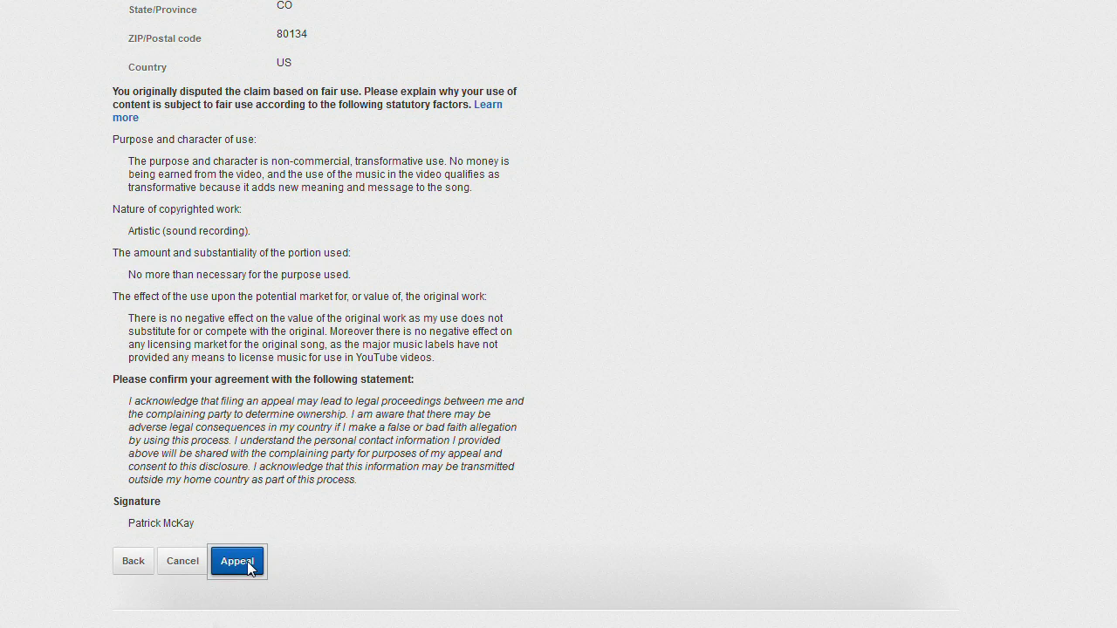
left_click(248, 564)
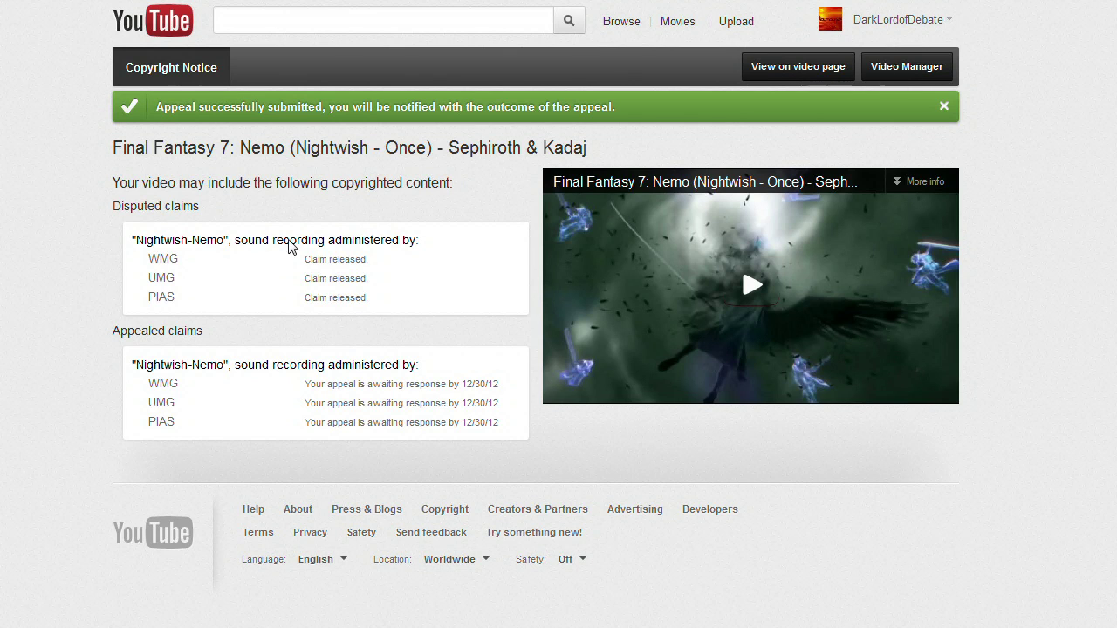